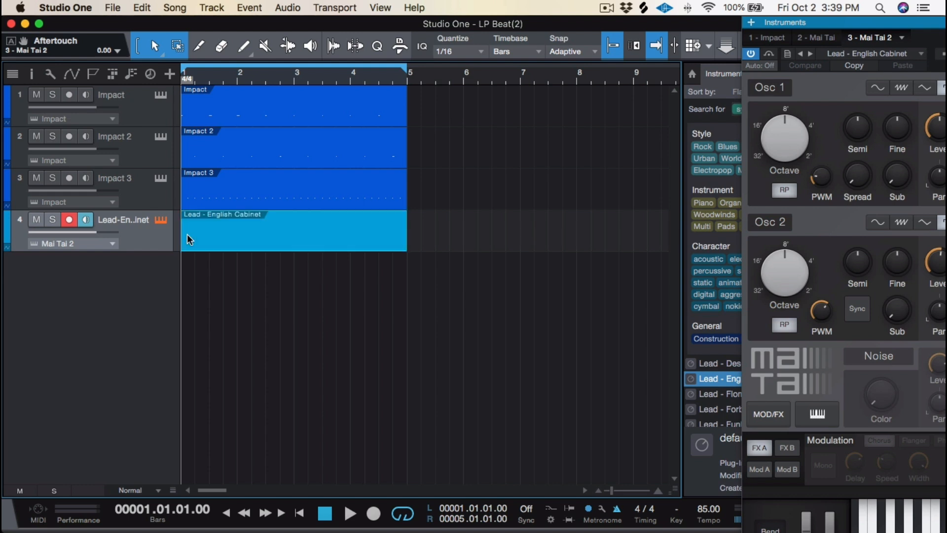
# Open the Lead - English Cabinet part for note editing, audition C3, and draw a one-beat C3 note at the start of bar 1.
pyautogui.doubleClick(187, 235)
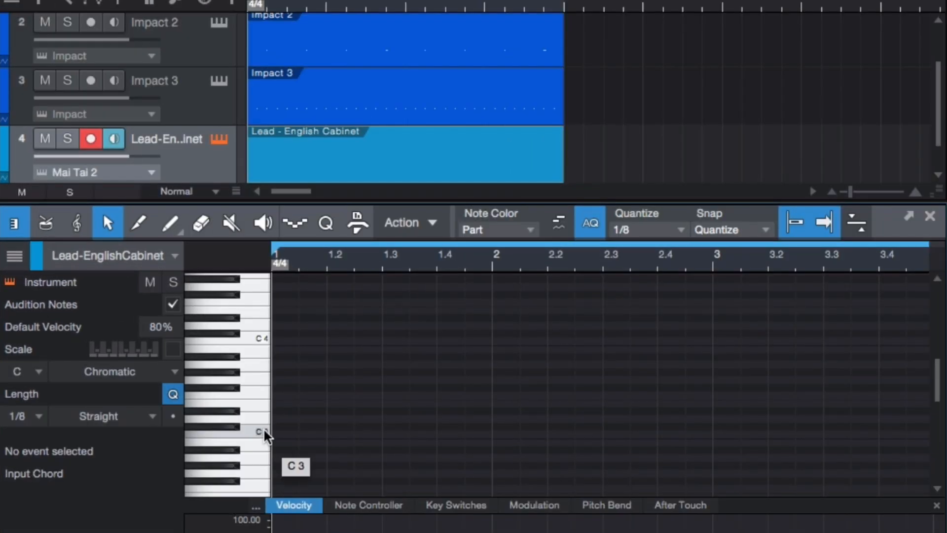
pyautogui.click(264, 430)
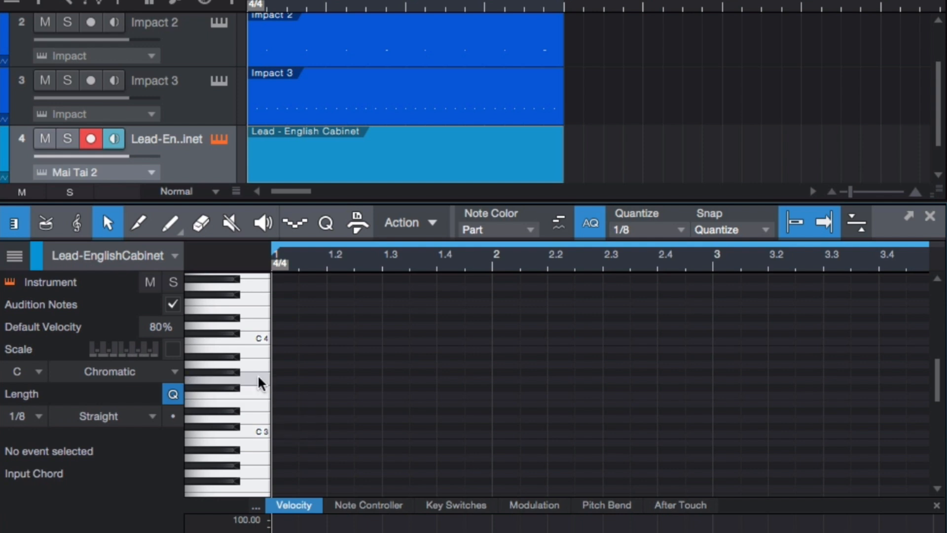
pyautogui.scroll(5, 258, 334)
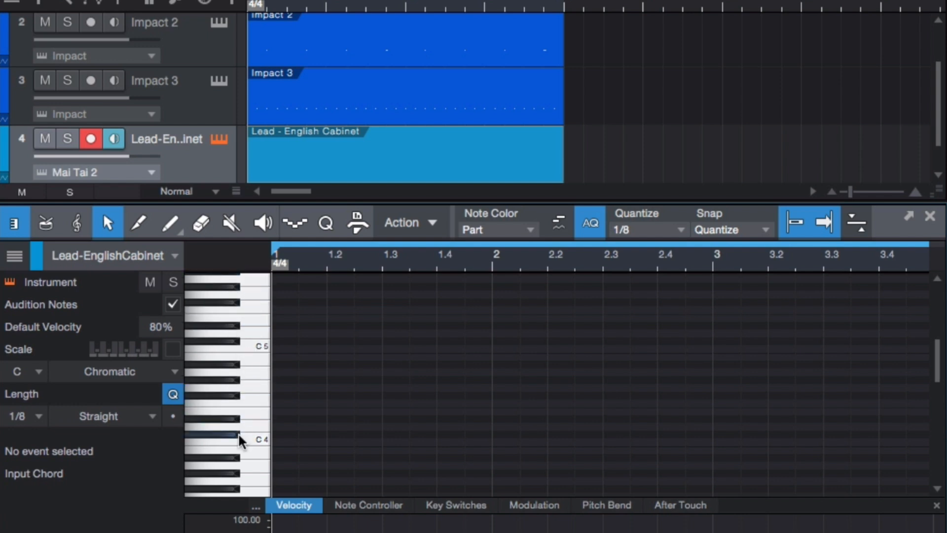
pyautogui.scroll(-12, 238, 433)
pyautogui.scroll(-12, 239, 433)
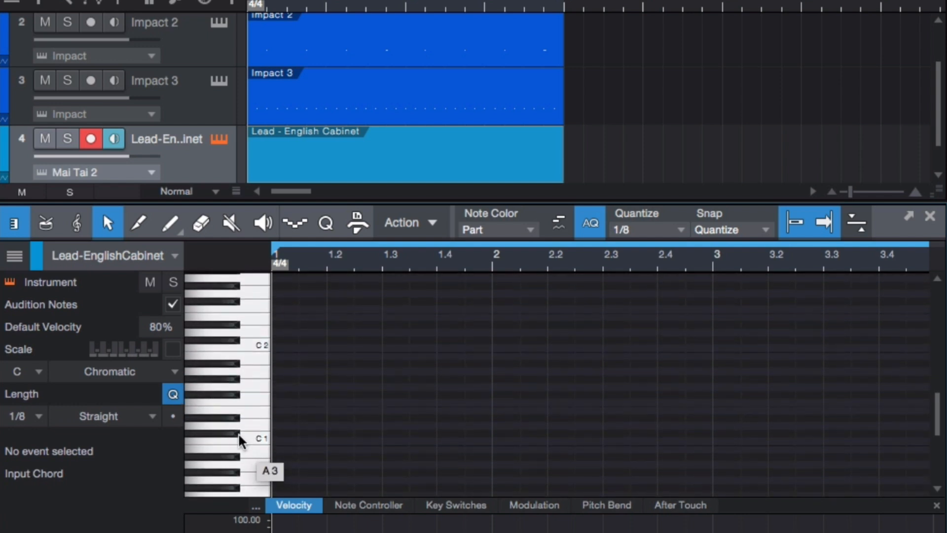
pyautogui.scroll(3, 239, 433)
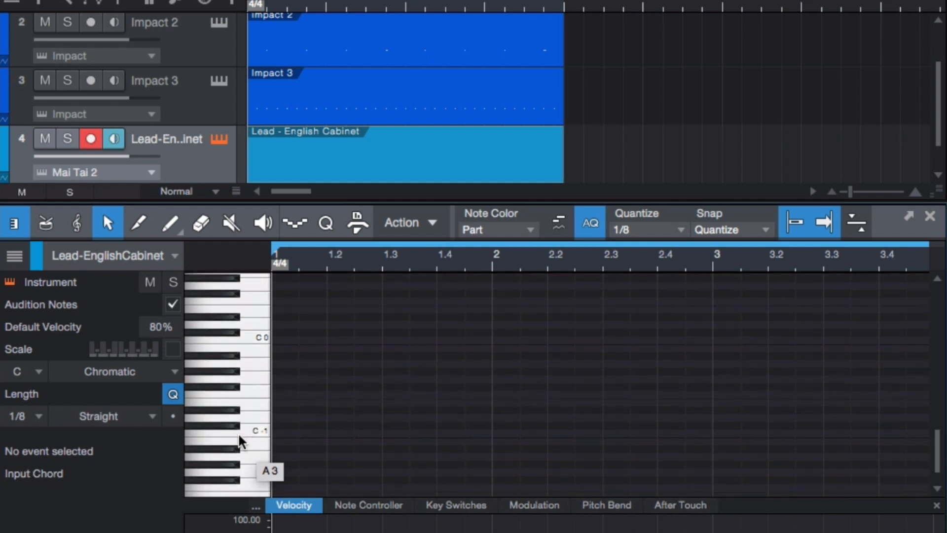
pyautogui.scroll(12, 237, 432)
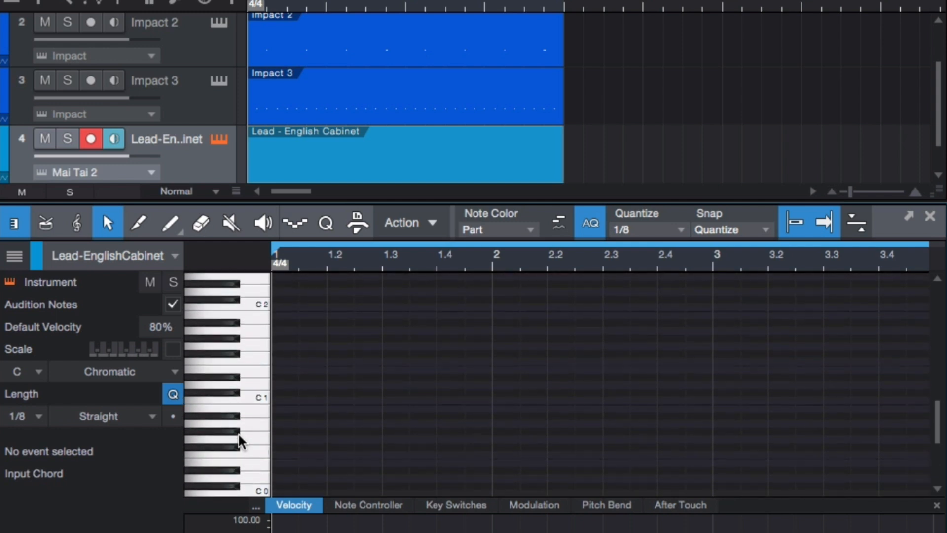
pyautogui.scroll(3, 238, 433)
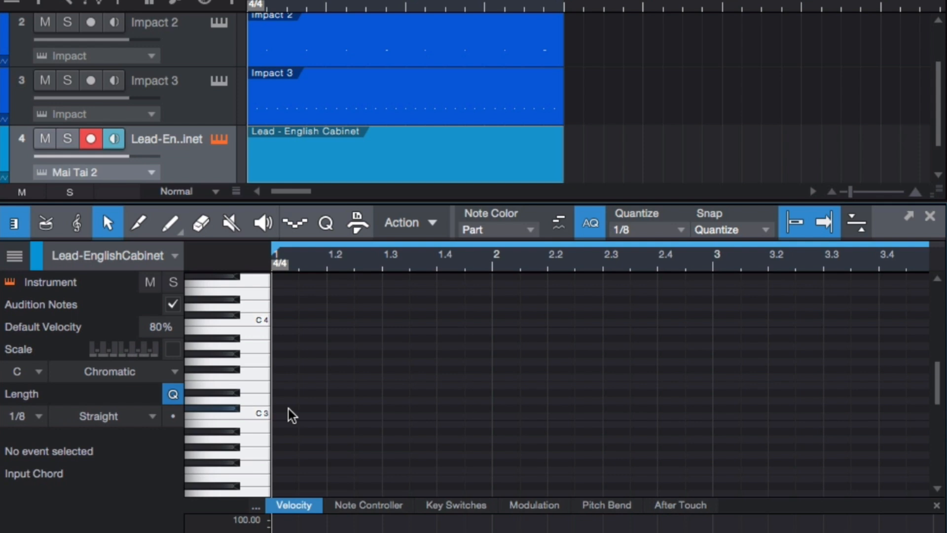
pyautogui.moveTo(281, 413); pyautogui.dragTo(316, 410)
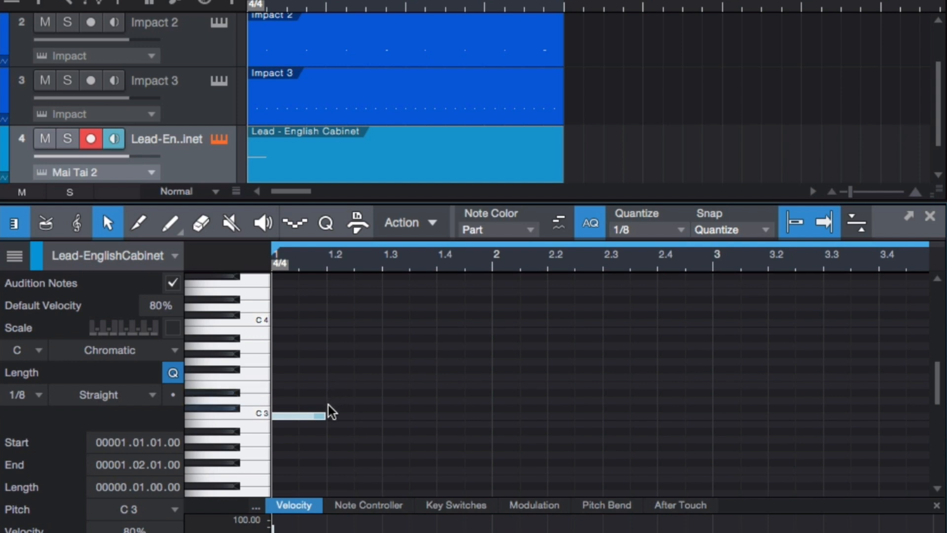
# Try stretching the C3 note to one full bar, listen to it, and shorten it back to one beat.
pyautogui.moveTo(326, 410); pyautogui.dragTo(483, 407)
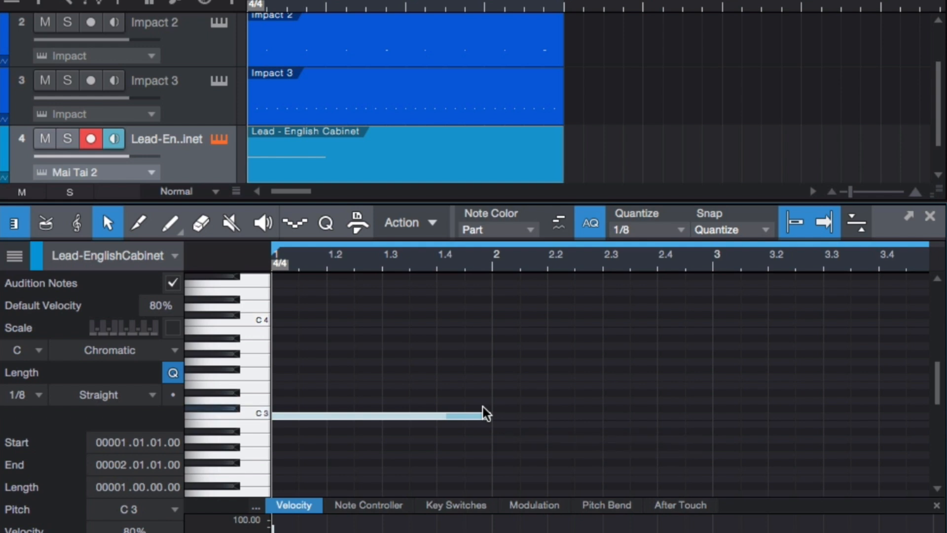
pyautogui.press('space')
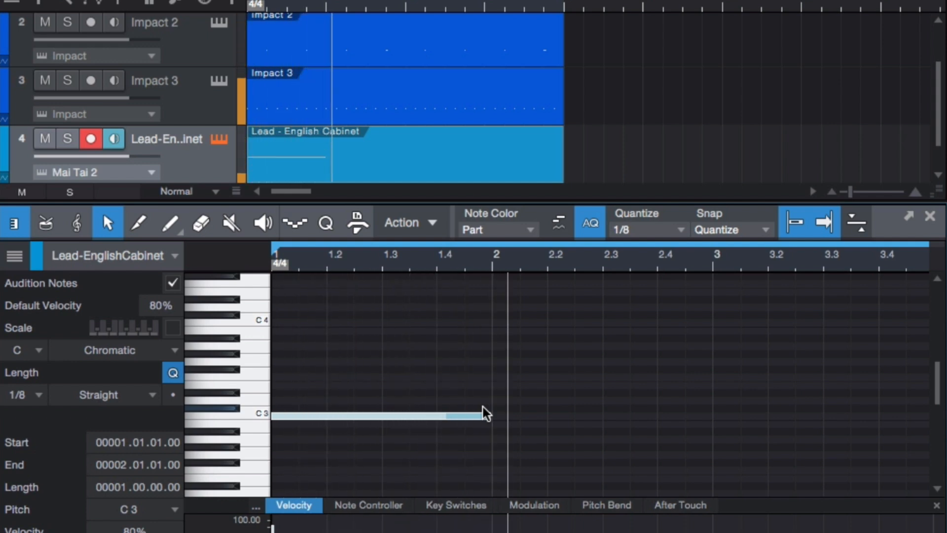
pyautogui.moveTo(486, 414); pyautogui.dragTo(310, 421)
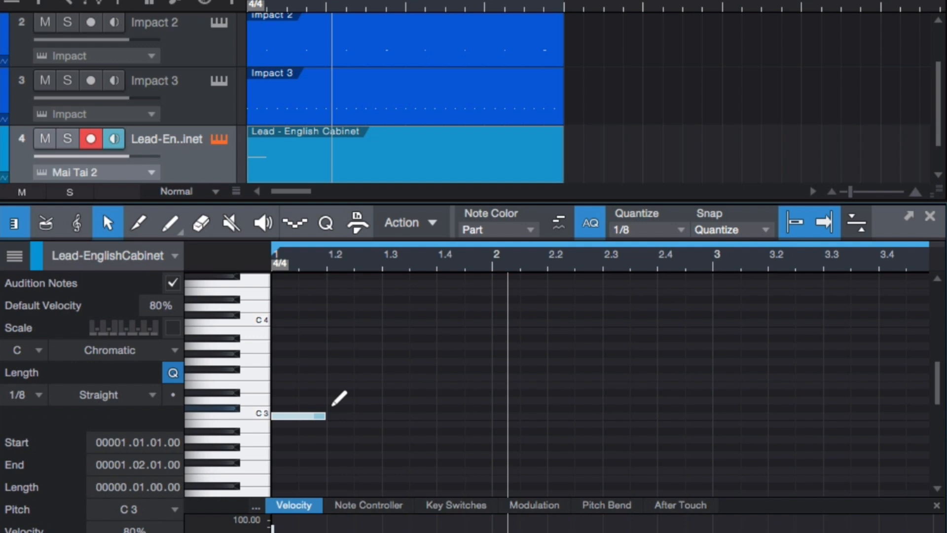
# Add one-beat notes on beats 2 and 3 of bar 1 and move them to pitches D3 and E3.
pyautogui.moveTo(330, 407); pyautogui.dragTo(434, 396)
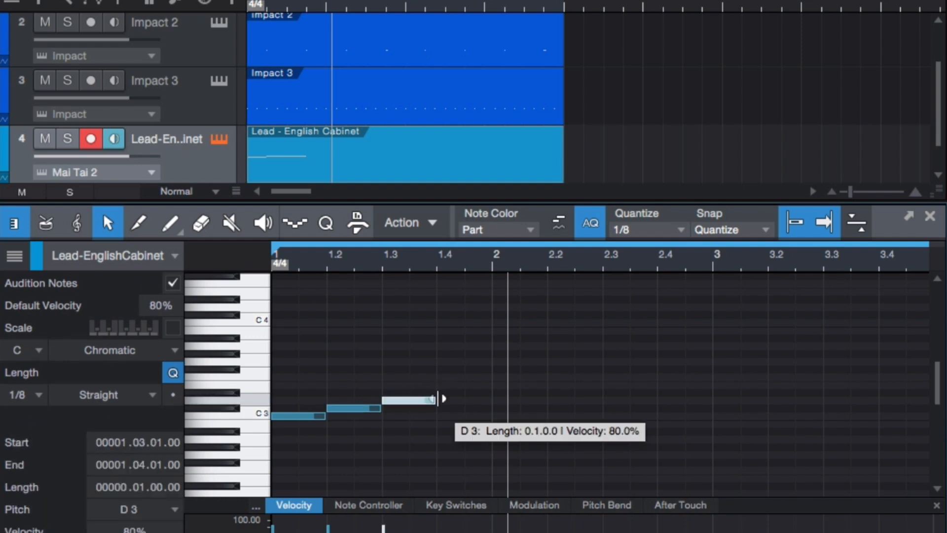
pyautogui.click(351, 408)
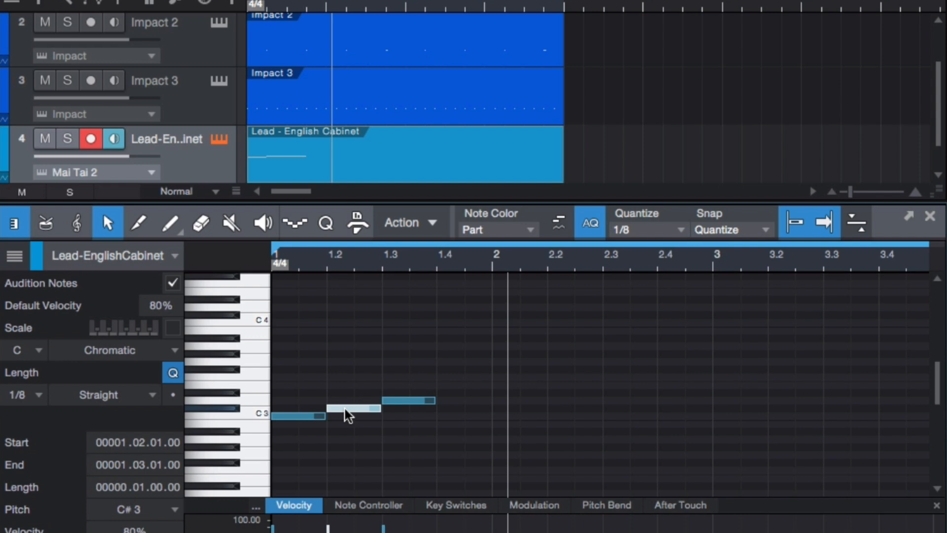
pyautogui.moveTo(349, 415); pyautogui.dragTo(345, 406)
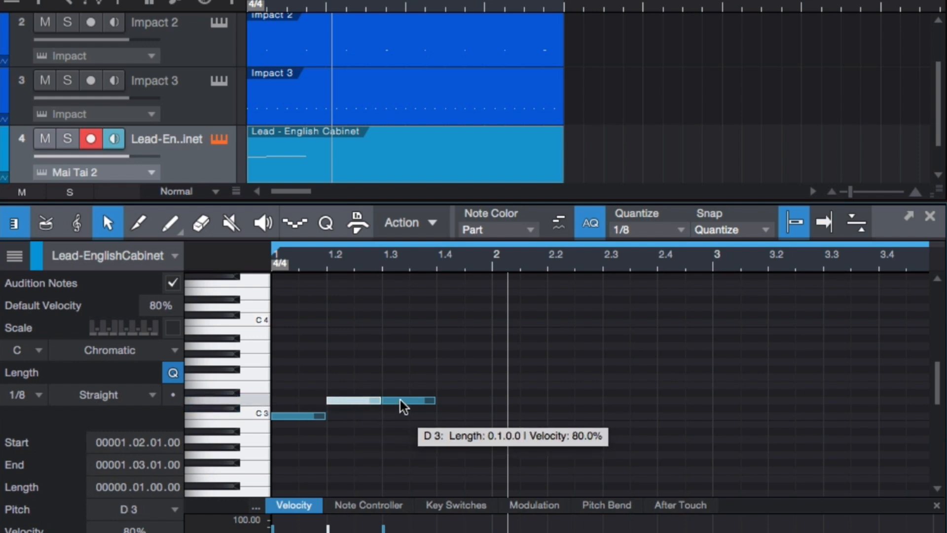
pyautogui.moveTo(401, 400); pyautogui.dragTo(404, 384)
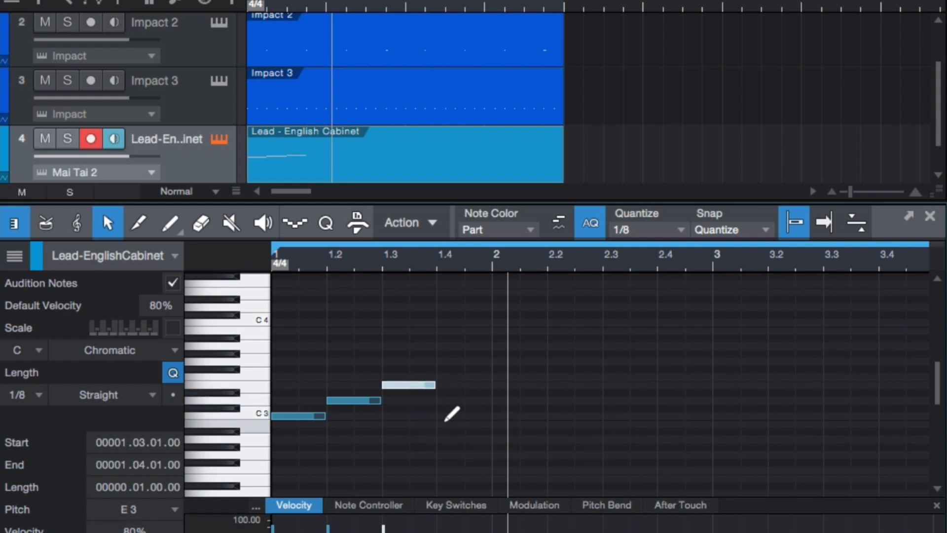
# Add a one-beat C3 note on beat 4 of bar 1 and play the melody from the start.
pyautogui.moveTo(444, 415); pyautogui.dragTo(504, 411)
pyautogui.press(',')
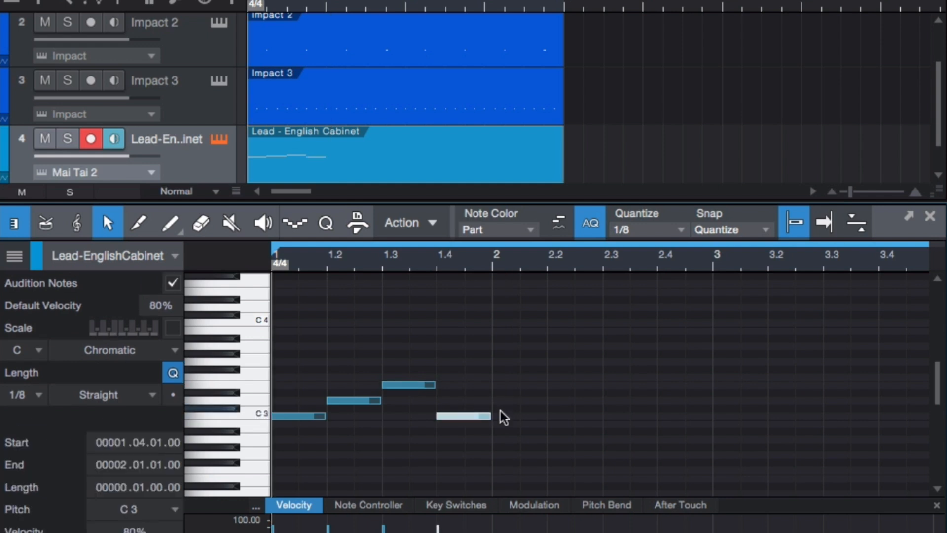
pyautogui.press('space')
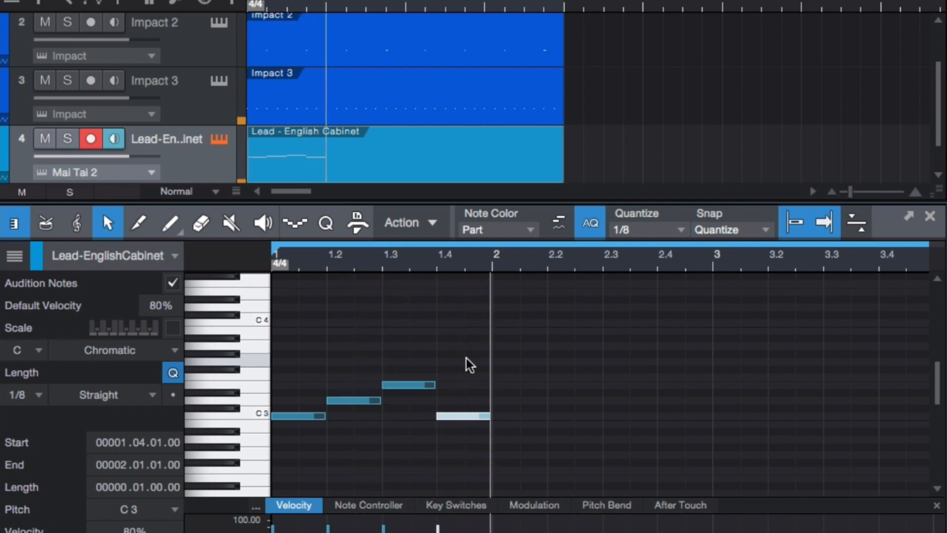
# Draw a one-beat C6 note at the start of bar 2.
pyautogui.scroll(2, 467, 358)
pyautogui.scroll(1, 466, 358)
pyautogui.scroll(-4, 466, 359)
pyautogui.scroll(2, 466, 358)
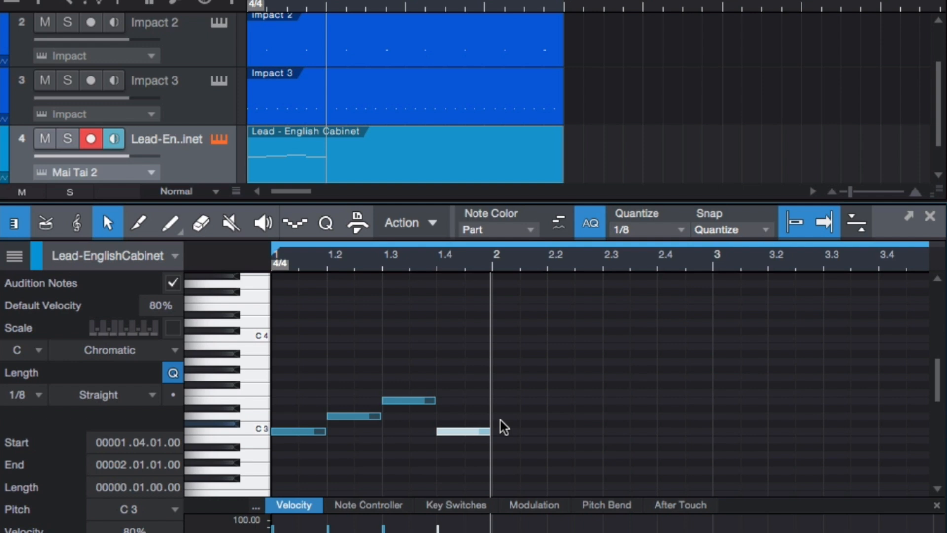
pyautogui.scroll(1, 500, 420)
pyautogui.hscroll(1, 500, 420)
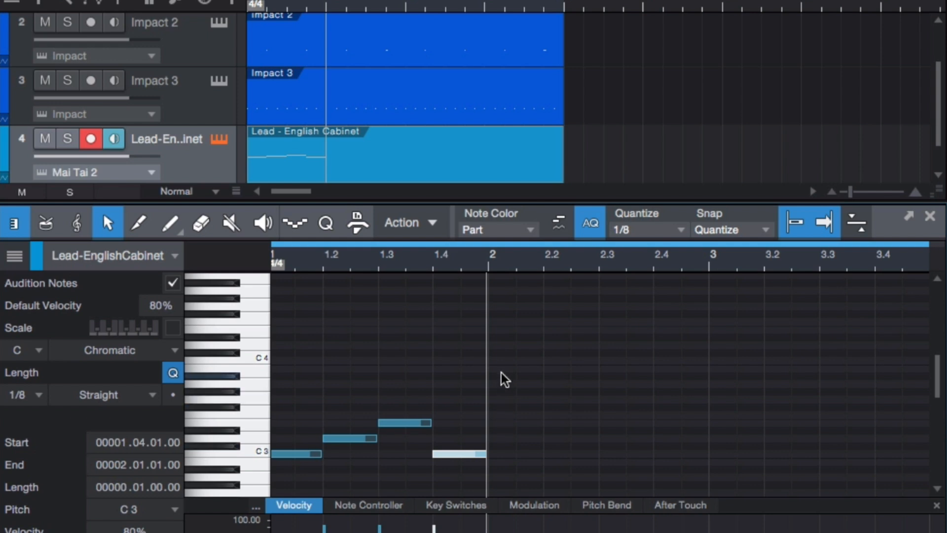
pyautogui.scroll(13, 504, 371)
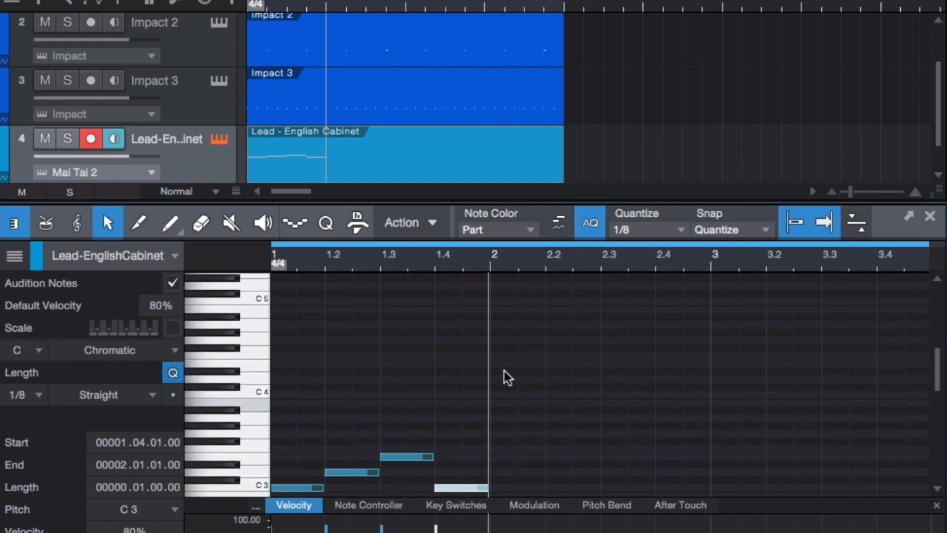
pyautogui.scroll(-13, 504, 370)
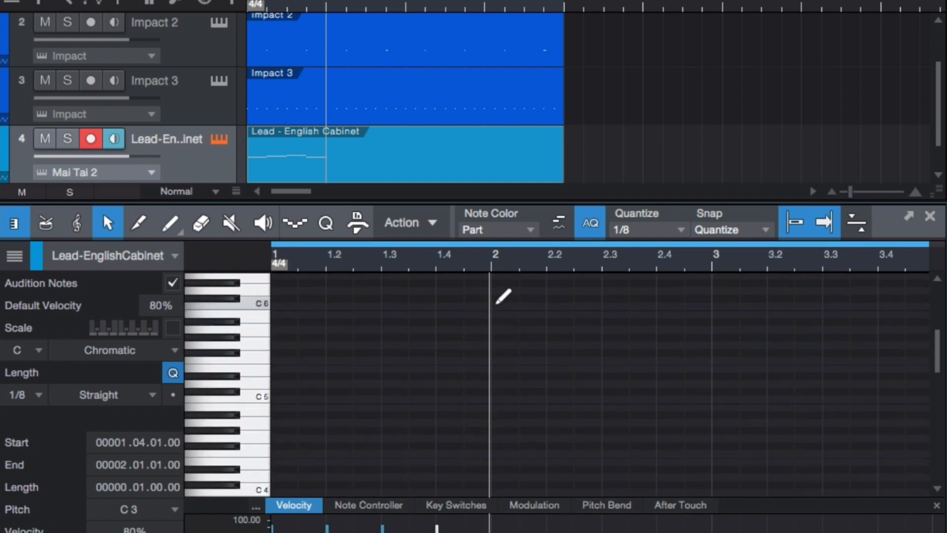
pyautogui.moveTo(496, 306); pyautogui.dragTo(546, 307)
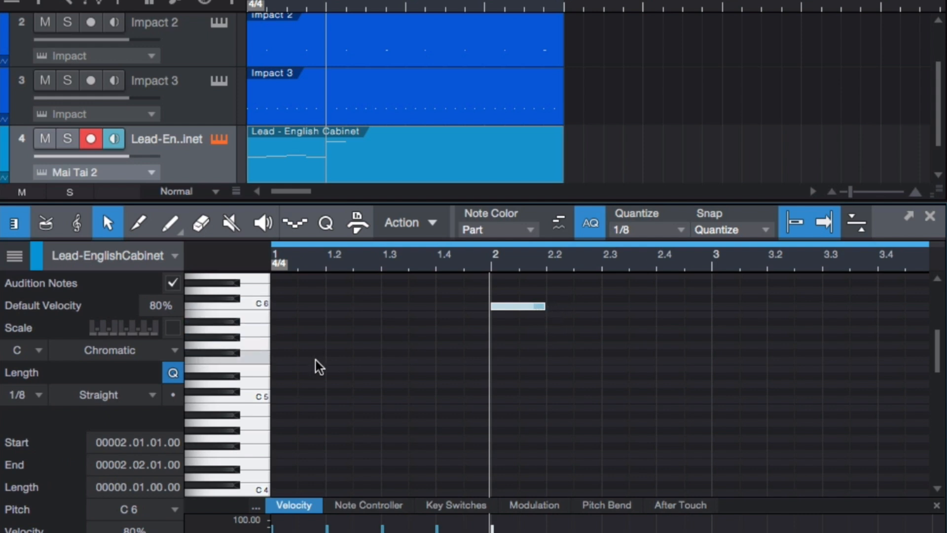
# Audition the A5 key and draw a one-beat A5 note on beat 2 of bar 2.
pyautogui.click(259, 330)
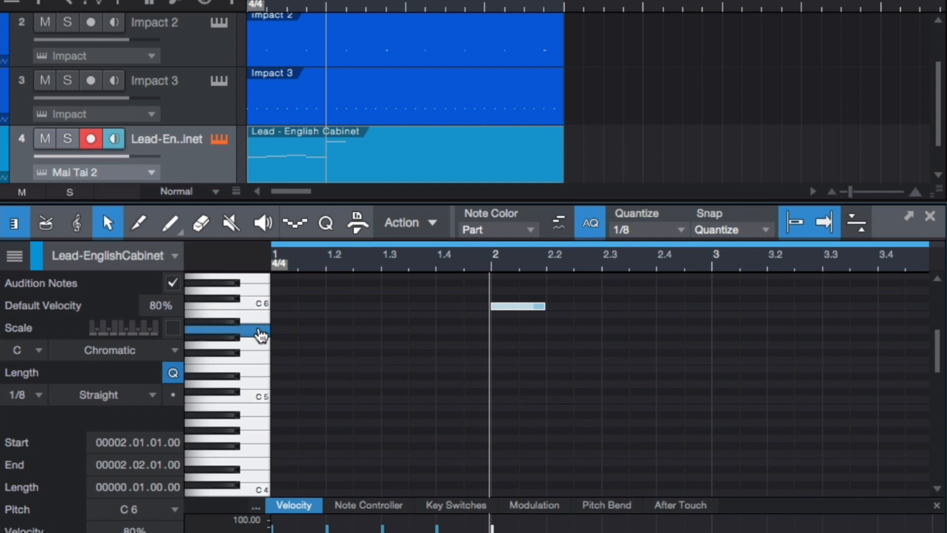
pyautogui.click(557, 328)
pyautogui.moveTo(557, 329); pyautogui.dragTo(611, 328)
# Draw one-beat notes at E3 on beat 3 and B2 on beat 4 of bar 2.
pyautogui.scroll(-4, 606, 327)
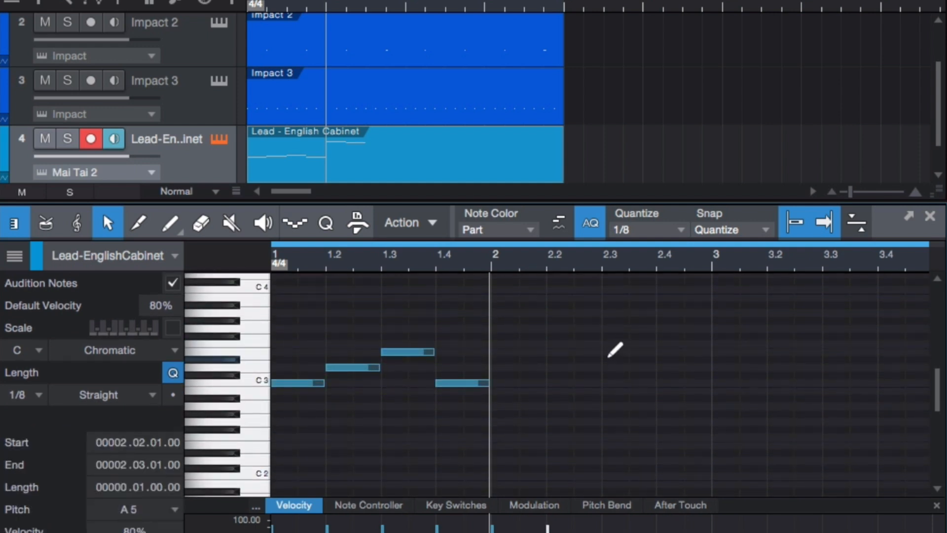
pyautogui.click(607, 352)
pyautogui.moveTo(614, 351); pyautogui.dragTo(652, 351)
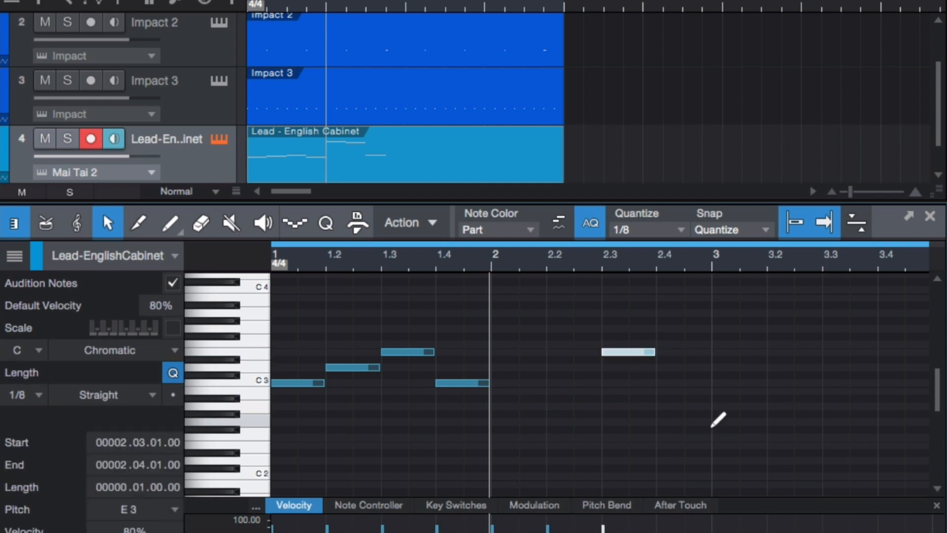
pyautogui.moveTo(660, 391); pyautogui.dragTo(708, 390)
# Review the drawn notes across the octaves and play the two-bar lead melody from the start.
pyautogui.press(',')
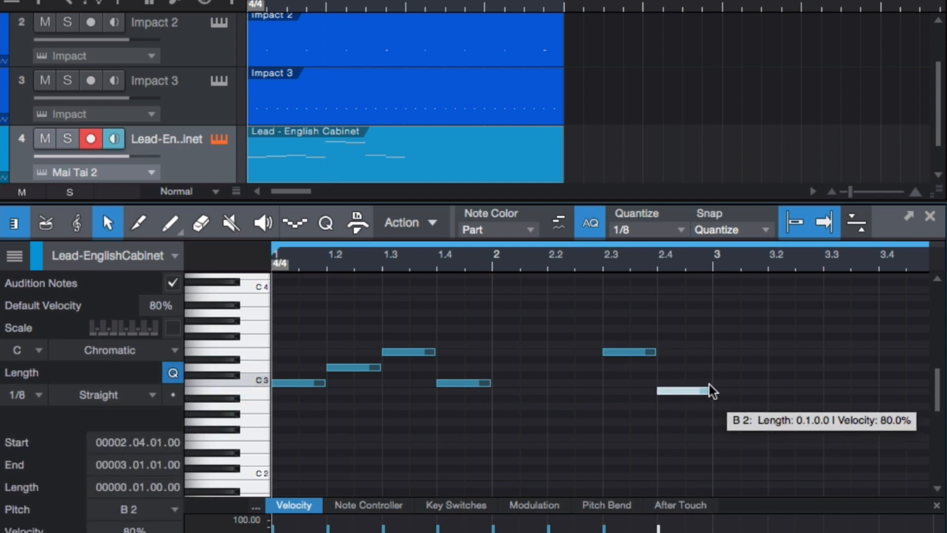
pyautogui.scroll(-5, 711, 390)
pyautogui.scroll(10, 710, 390)
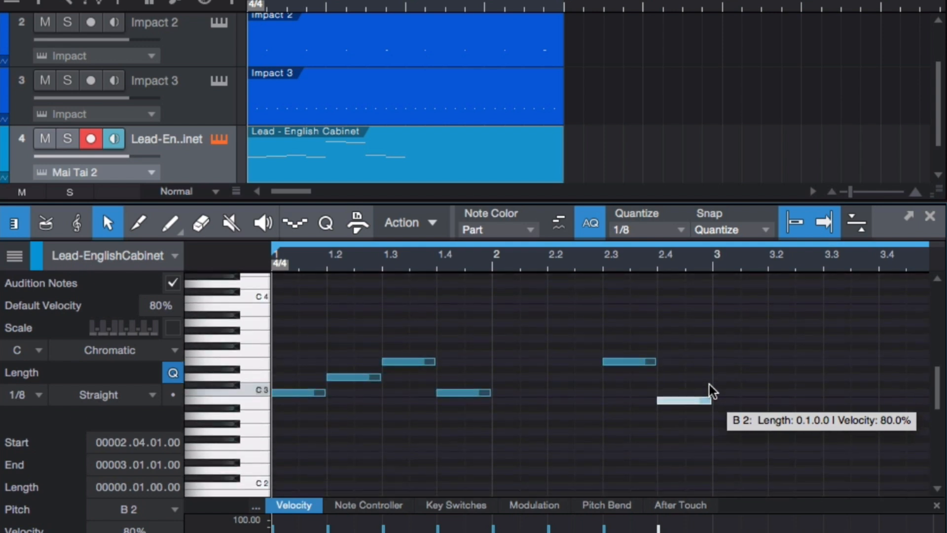
pyautogui.scroll(-8, 712, 390)
pyautogui.scroll(6, 713, 390)
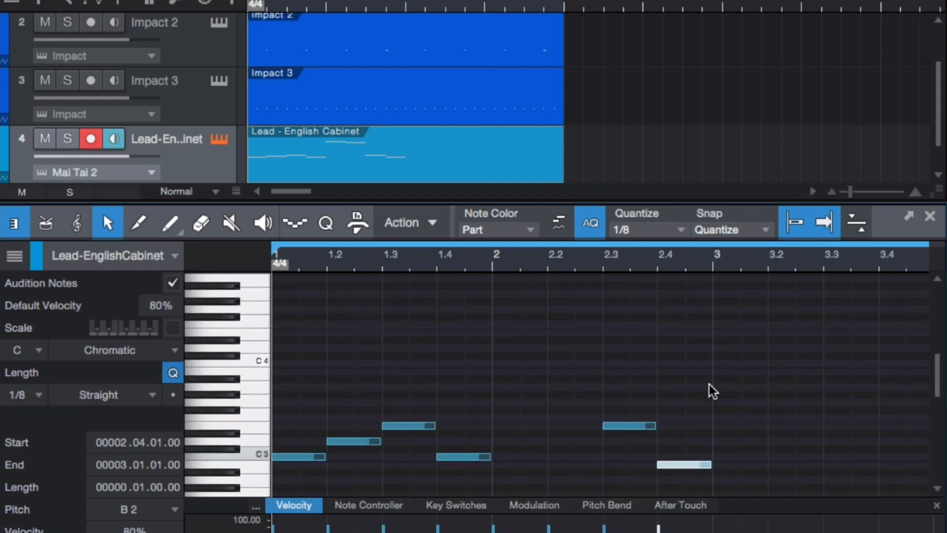
pyautogui.press('space')
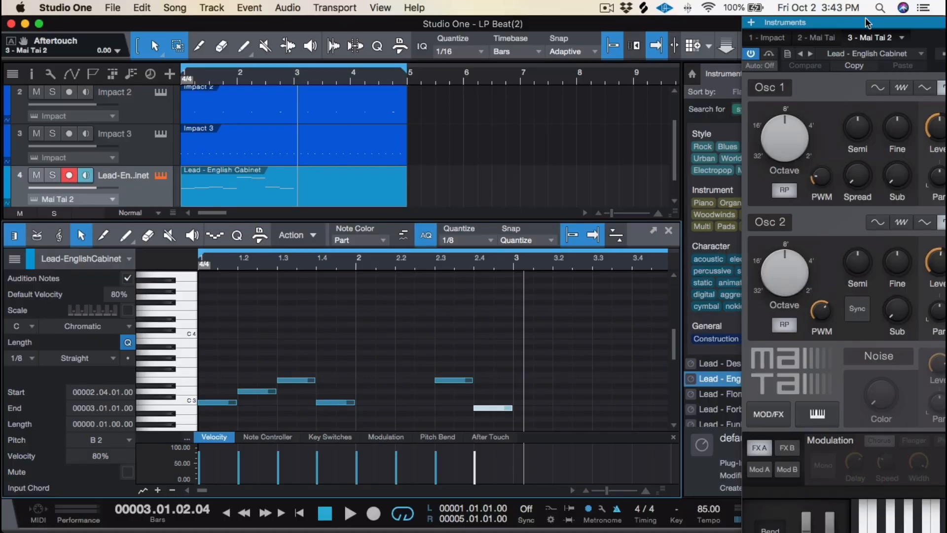
# Bring the whole Mai Tai instrument window into view and audition several notes on its keyboard.
pyautogui.moveTo(867, 23); pyautogui.dragTo(248, 6)
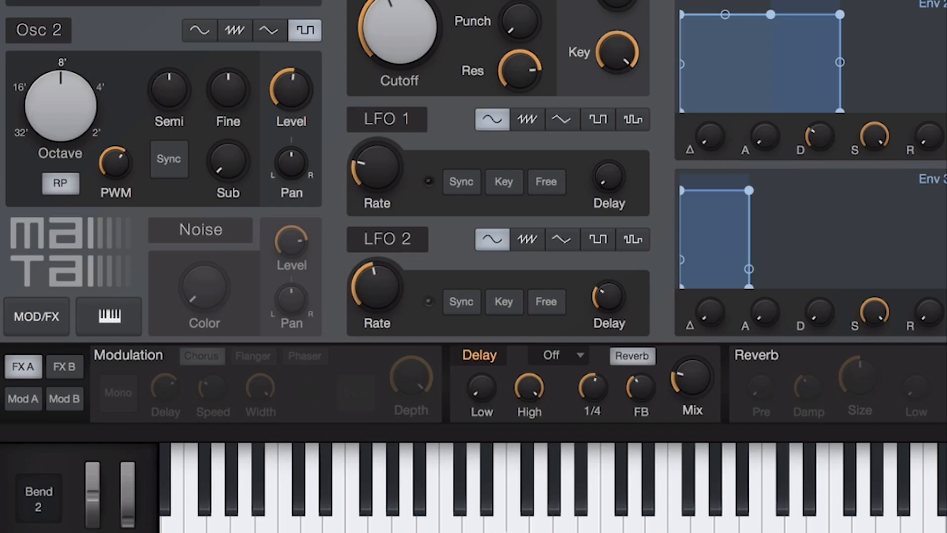
pyautogui.click(473, 513)
pyautogui.click(364, 511)
pyautogui.click(397, 525)
pyautogui.click(357, 521)
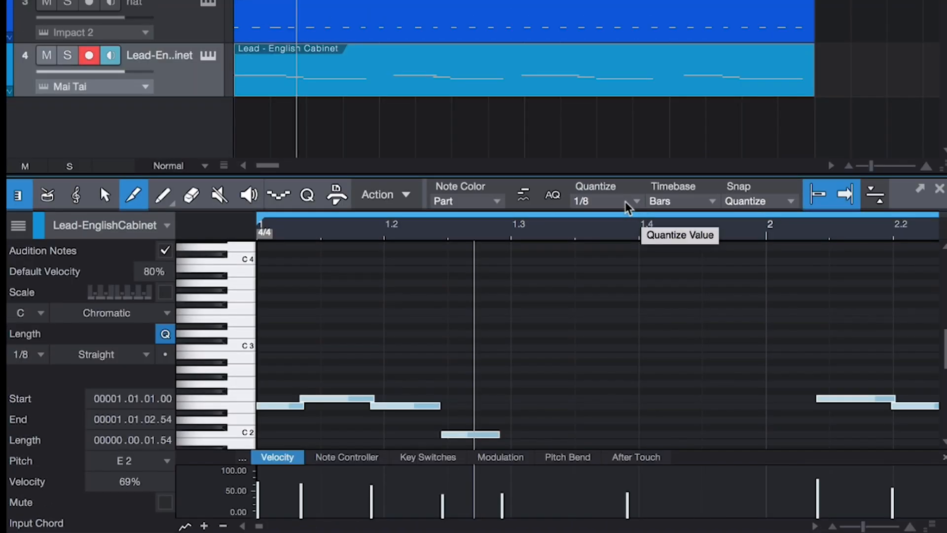
# Turn on Auto Quantize for the lead part and set the quantize value to 1/8.
pyautogui.click(625, 201)
pyautogui.click(553, 194)
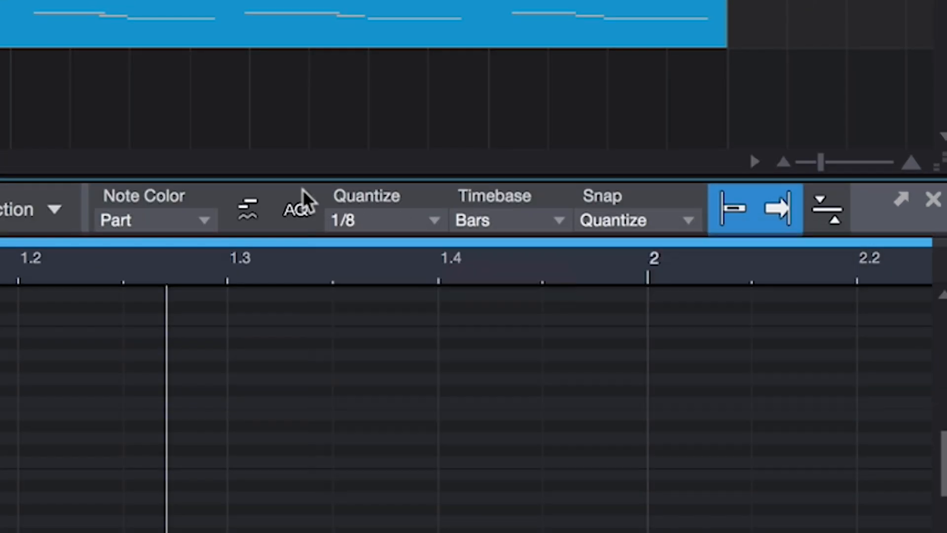
pyautogui.click(291, 213)
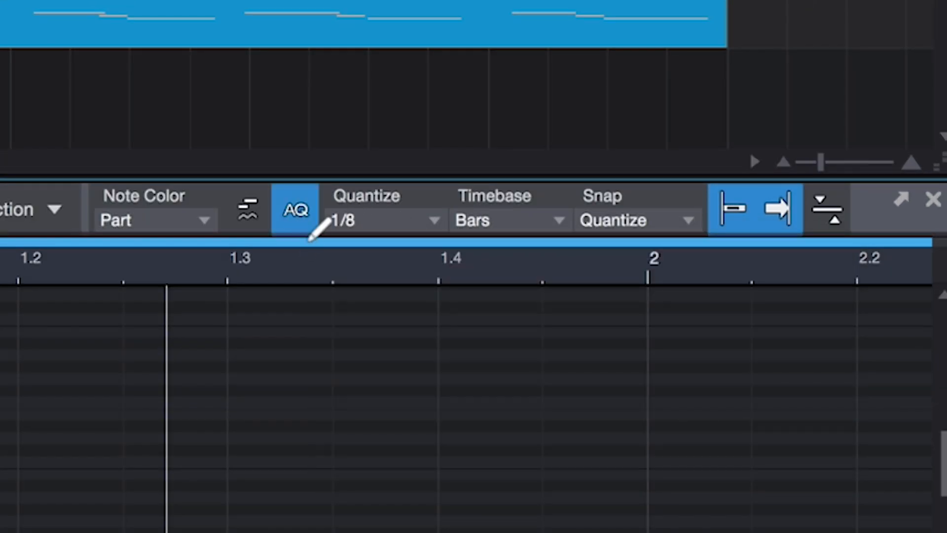
pyautogui.click(392, 225)
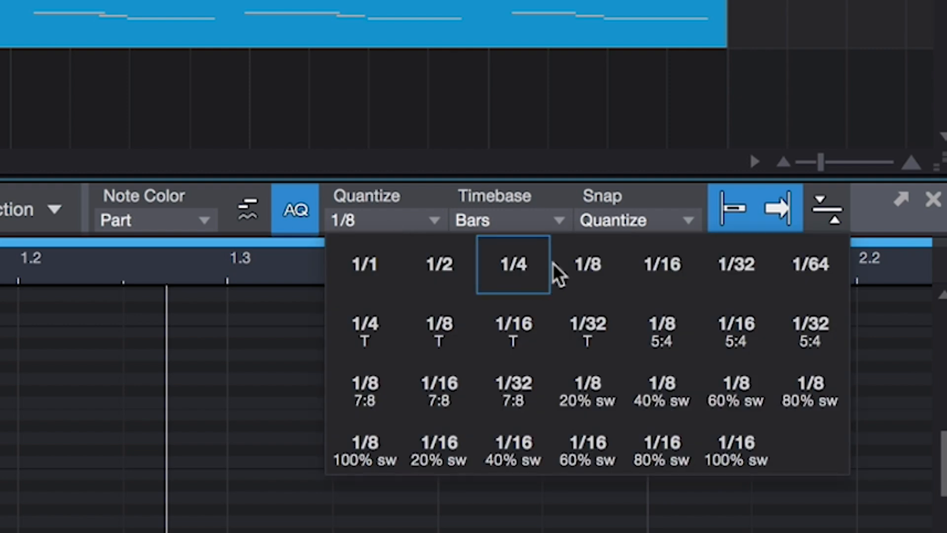
pyautogui.click(582, 273)
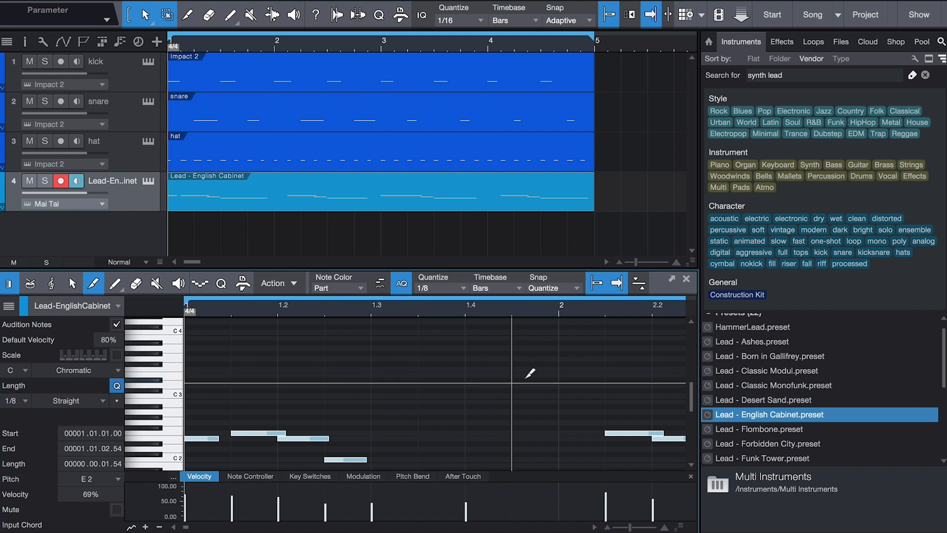
# Play the drum tracks with the quantized lead to check the timing of its opening notes.
pyautogui.press('space')
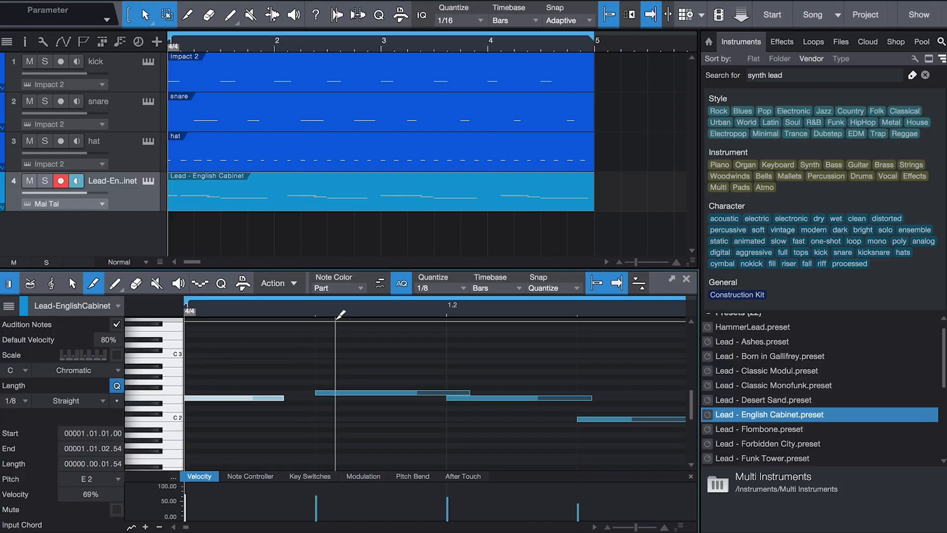
pyautogui.press('space')
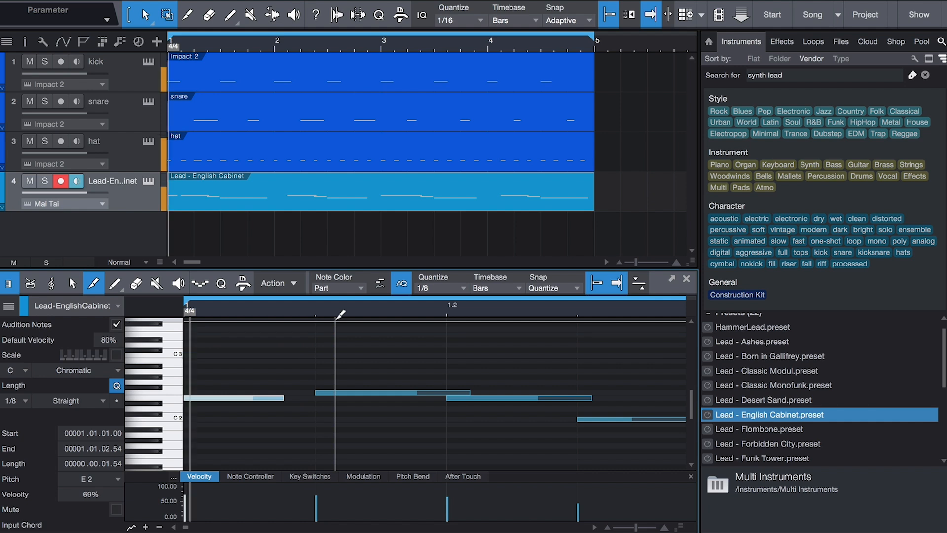
pyautogui.press('space')
pyautogui.press('space')
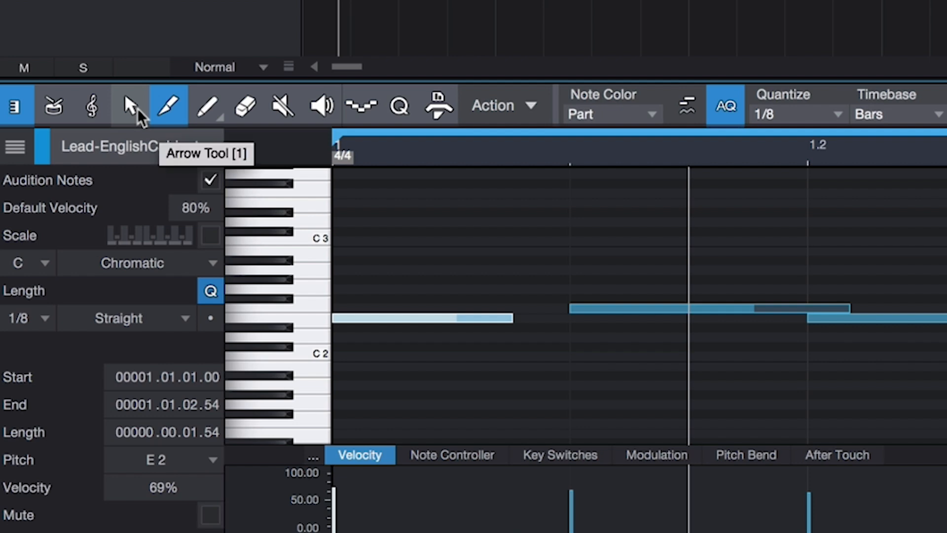
# Extend the first E2 note with the Arrow Tool to end at 00001.01.03.00 and play the result.
pyautogui.click(136, 108)
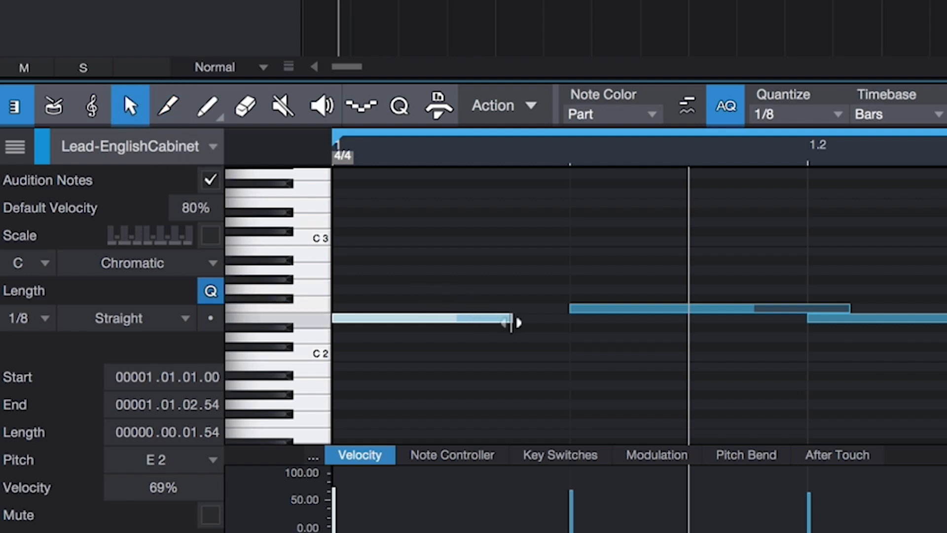
pyautogui.moveTo(511, 322); pyautogui.dragTo(574, 323)
pyautogui.press('space')
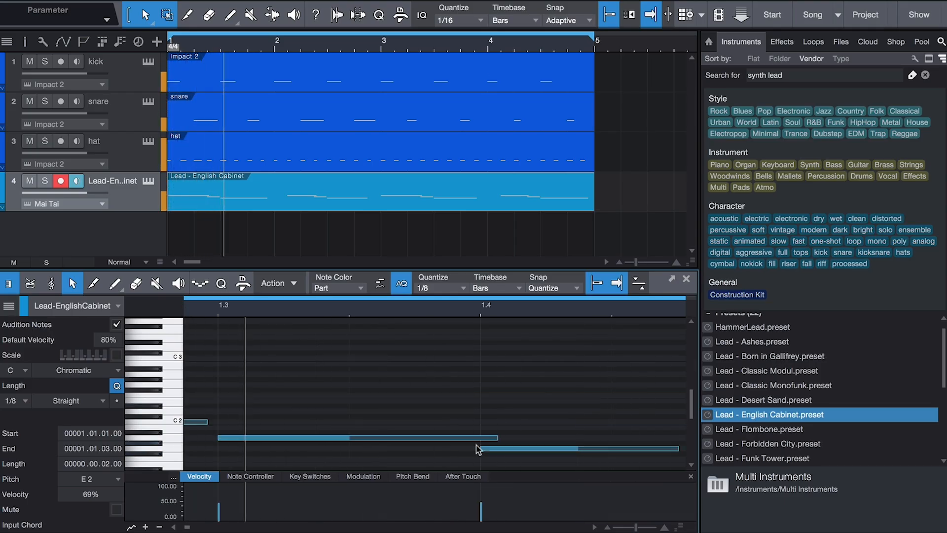